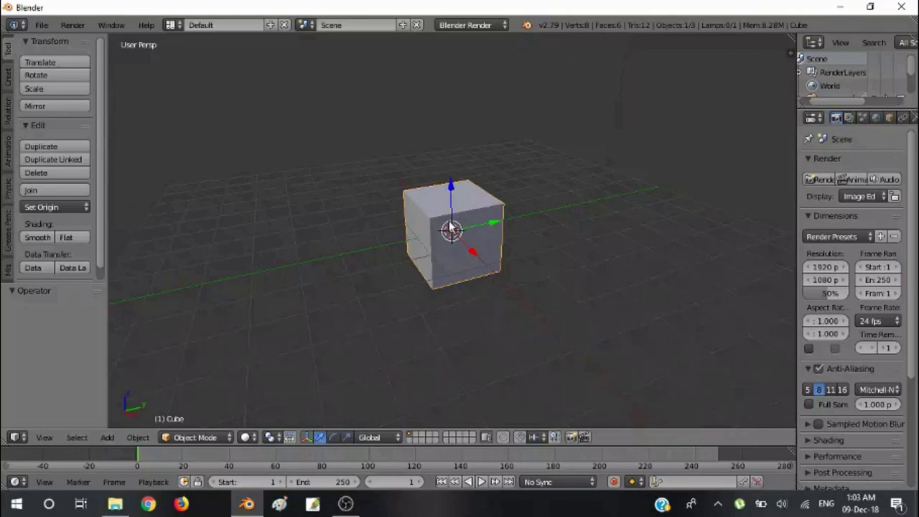
Step: Delete the default cube and add a Monkey mesh at the scene's center
{"action": "key", "text": "x"}
{"action": "left_click", "coordinate": [449, 224]}
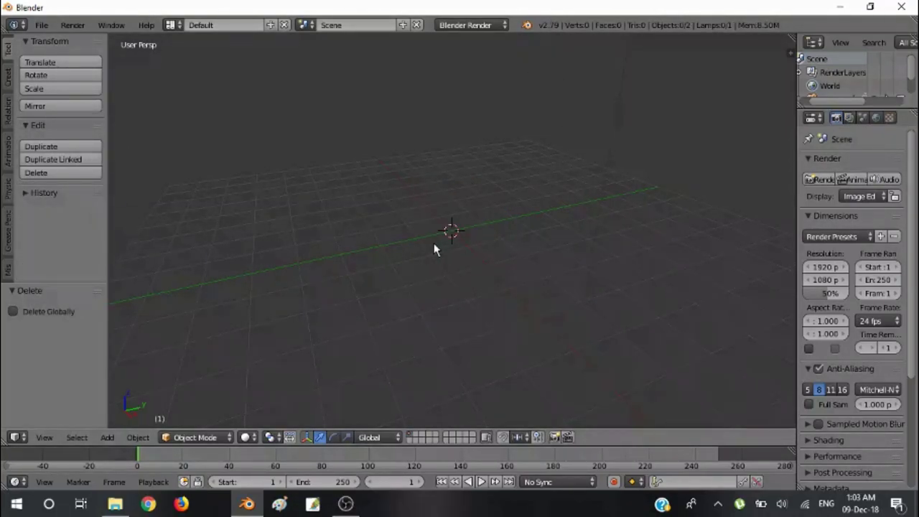
{"action": "key", "text": "shift+a"}
{"action": "mouse_move", "coordinate": [445, 218]}
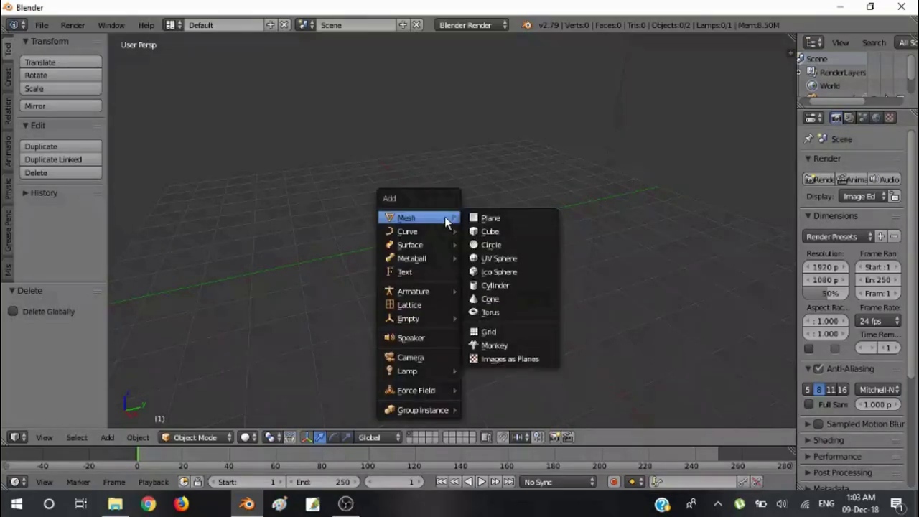
{"action": "left_click", "coordinate": [480, 345]}
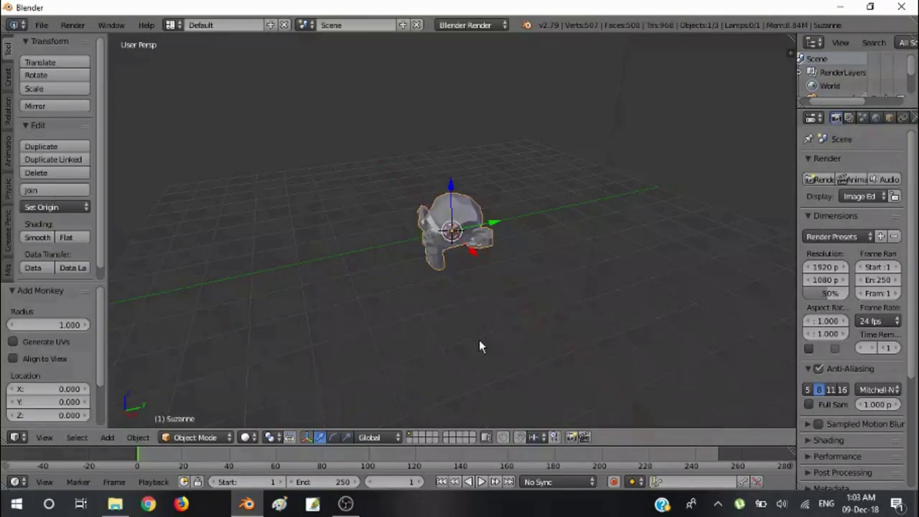
Step: Rotate the monkey head in the right side view so that its face tilts upward
{"action": "key", "text": "KP_3"}
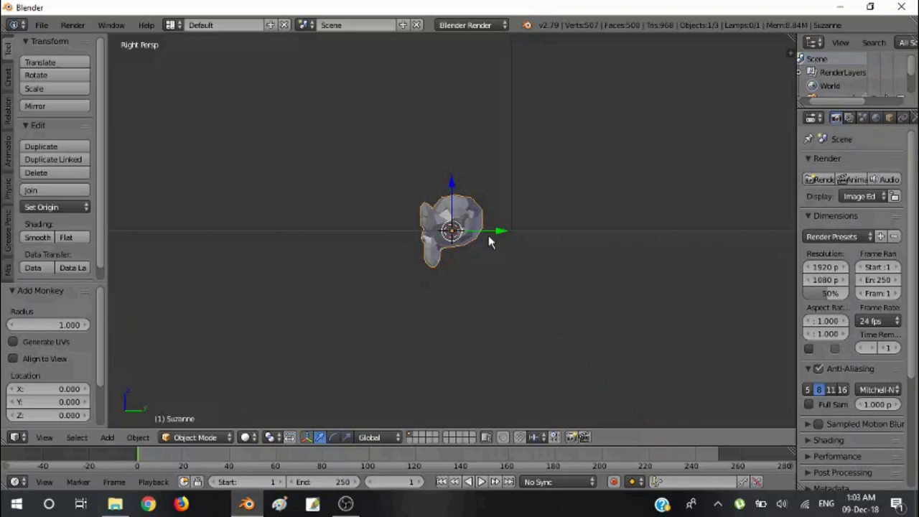
{"action": "key", "text": "r"}
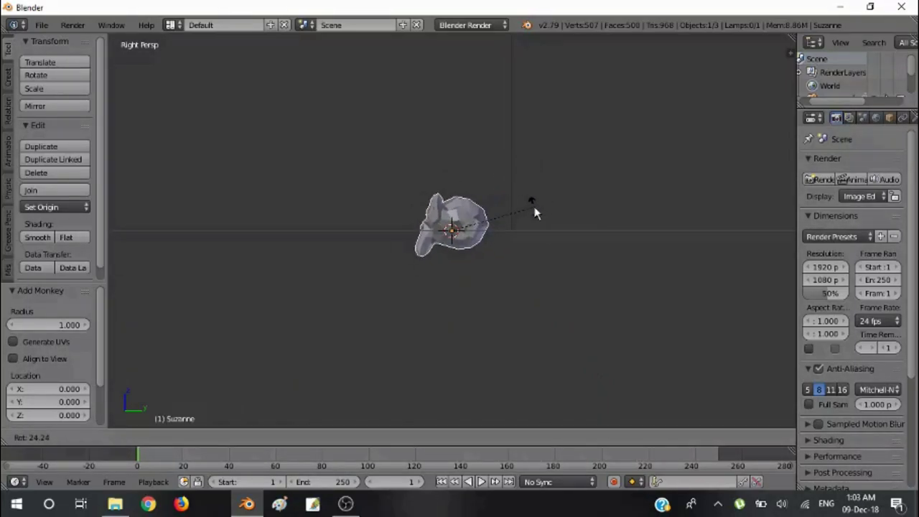
{"action": "left_click", "coordinate": [549, 225]}
Step: Raise the monkey head about 2.43 units along Z and scale it up by about 1.54
{"action": "left_click_drag", "start_coordinate": [459, 193], "coordinate": [476, 107]}
{"action": "key", "text": "s"}
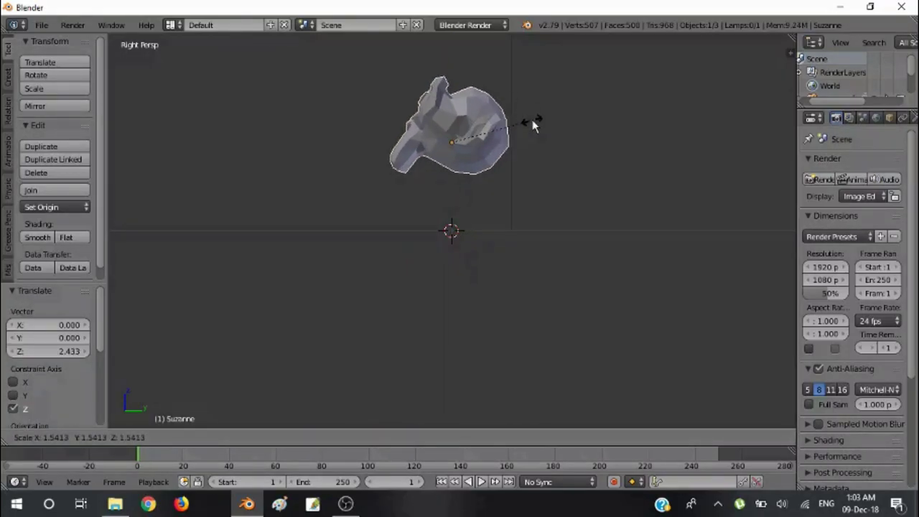
{"action": "left_click", "coordinate": [533, 119]}
{"action": "middle_click_drag", "start_coordinate": [365, 178], "coordinate": [424, 227]}
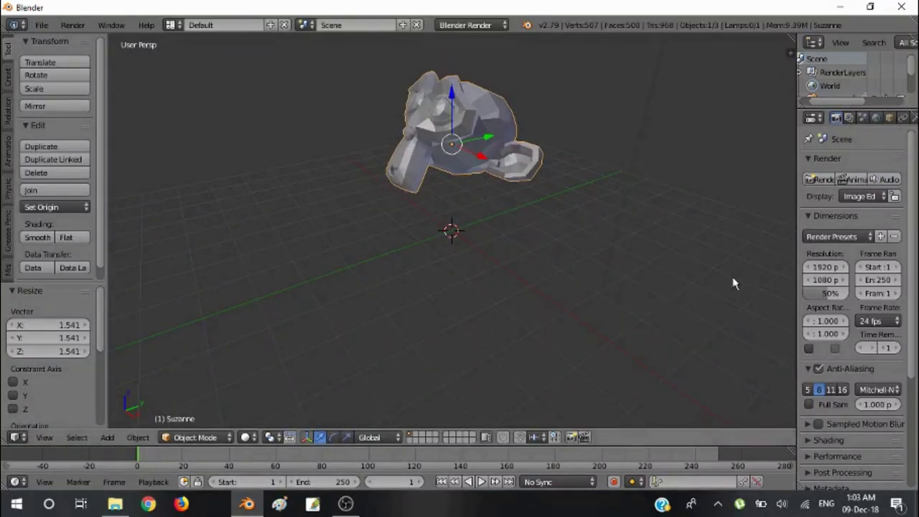
Step: Widen the properties area and add three Subdivision Surface modifiers to the monkey head
{"action": "left_click_drag", "start_coordinate": [798, 181], "coordinate": [722, 183]}
{"action": "left_click", "coordinate": [841, 117]}
{"action": "left_click", "coordinate": [831, 163]}
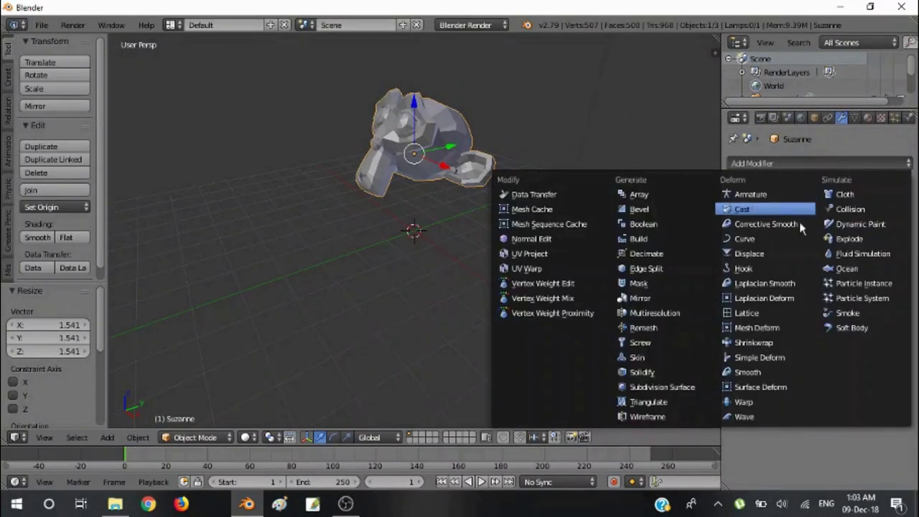
{"action": "left_click", "coordinate": [662, 388]}
{"action": "left_click", "coordinate": [772, 163]}
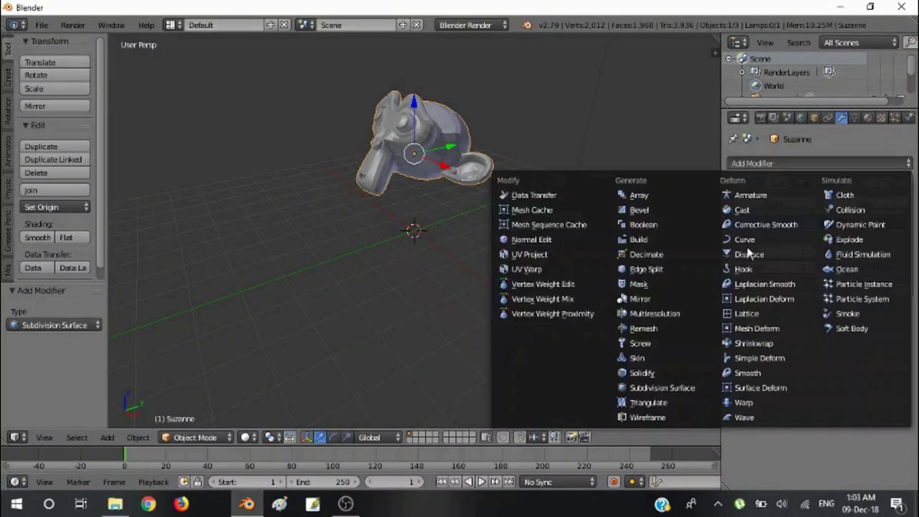
{"action": "left_click", "coordinate": [661, 388]}
{"action": "left_click", "coordinate": [771, 166]}
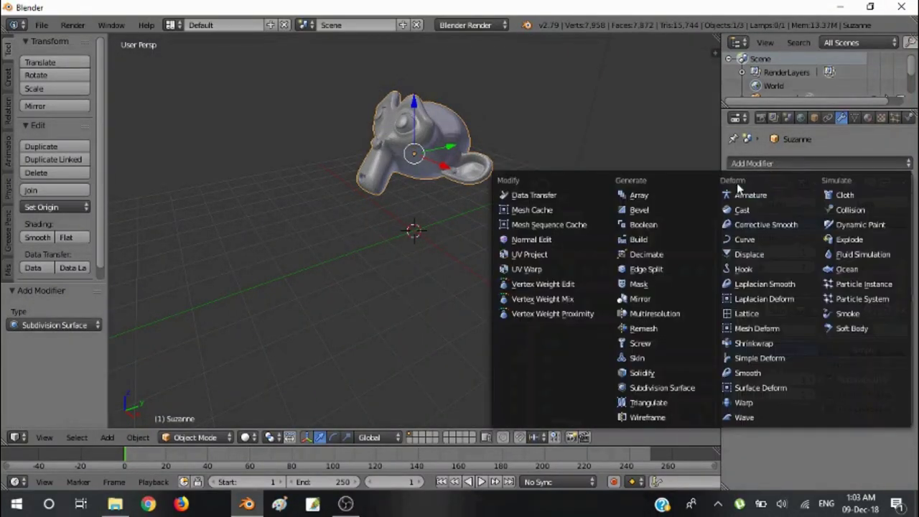
{"action": "left_click", "coordinate": [669, 386]}
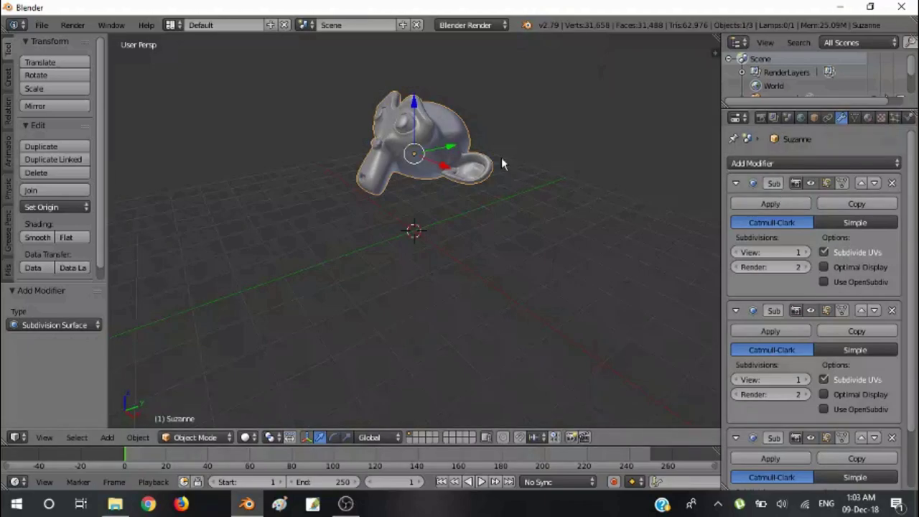
{"action": "key", "text": "r"}
{"action": "right_click", "coordinate": [480, 167]}
{"action": "middle_click_drag", "start_coordinate": [349, 216], "coordinate": [384, 206]}
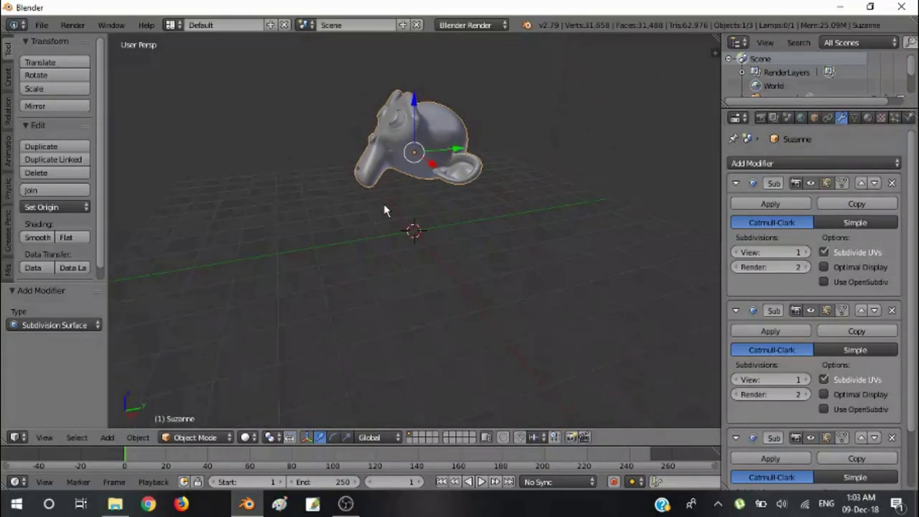
Step: Add a plane mesh beneath the monkey head and scale it up by about 3.51
{"action": "key", "text": "KP_1"}
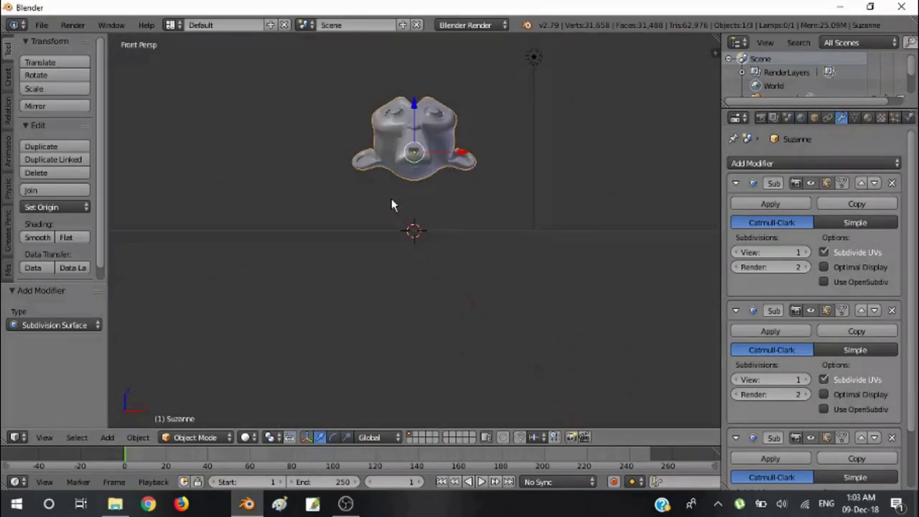
{"action": "key", "text": "shift+a"}
{"action": "mouse_move", "coordinate": [392, 201]}
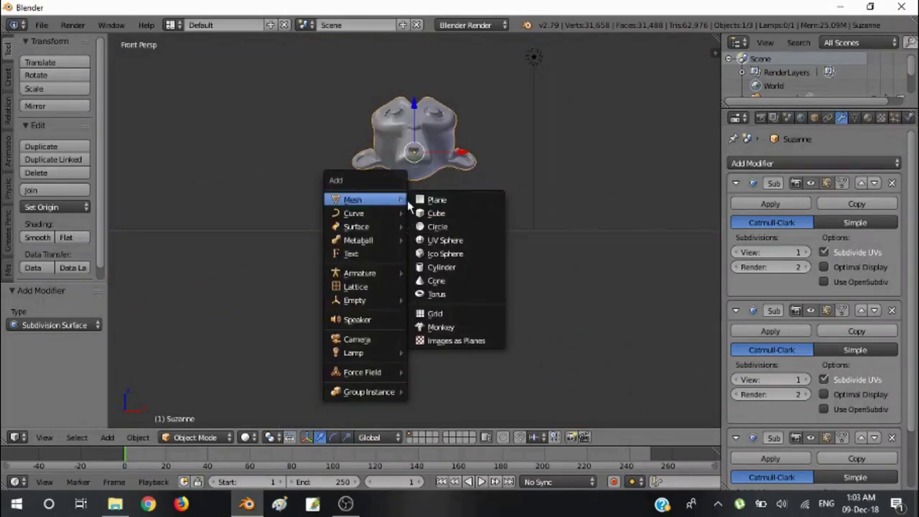
{"action": "left_click", "coordinate": [423, 201]}
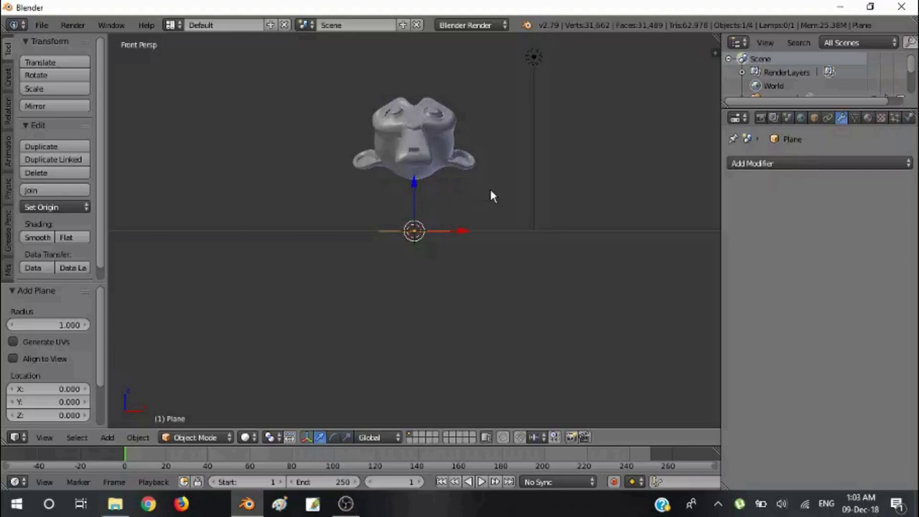
{"action": "key", "text": "s"}
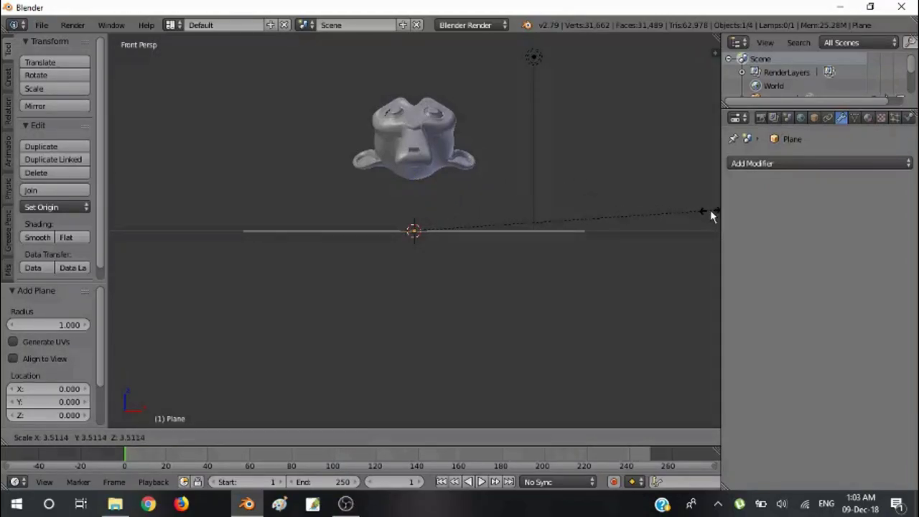
{"action": "left_click", "coordinate": [711, 209]}
Step: Move the plane up along Z until it hovers above the monkey head, ending with a move of about 0.81 units
{"action": "key", "text": "g"}
{"action": "key", "text": "z"}
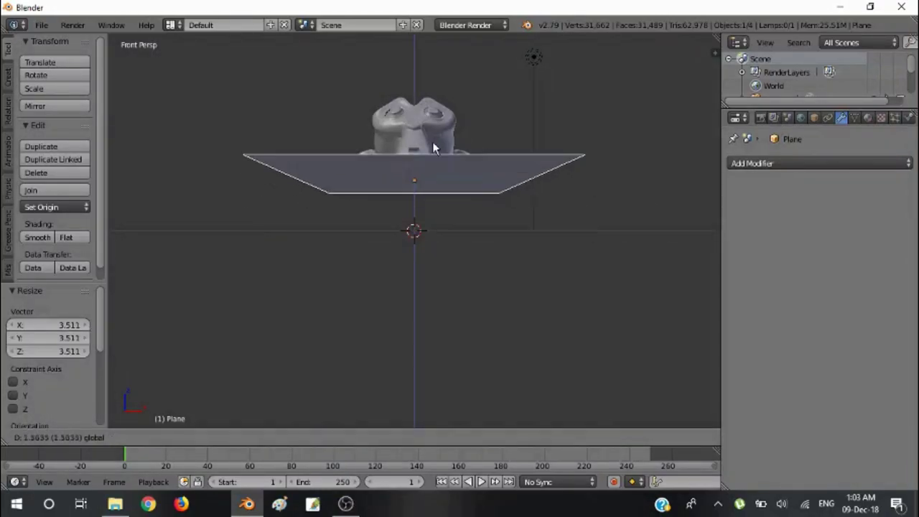
{"action": "left_click", "coordinate": [450, 47]}
{"action": "middle_click_drag", "start_coordinate": [450, 47], "coordinate": [360, 173]}
{"action": "key", "text": "g"}
{"action": "key", "text": "z"}
{"action": "left_click", "coordinate": [441, 66]}
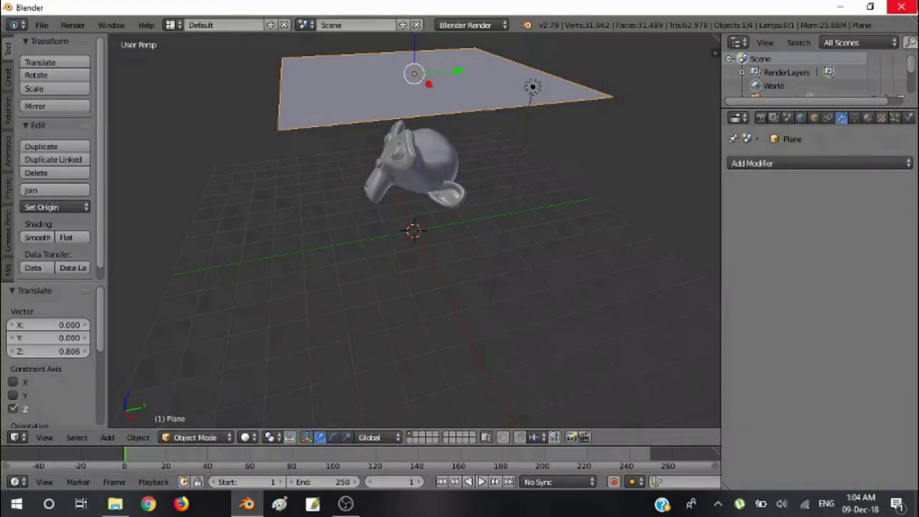
Step: Subdivide the plane seven times with one cut each in Edit Mode and return to Object Mode
{"action": "left_click", "coordinate": [194, 437]}
{"action": "left_click", "coordinate": [211, 407]}
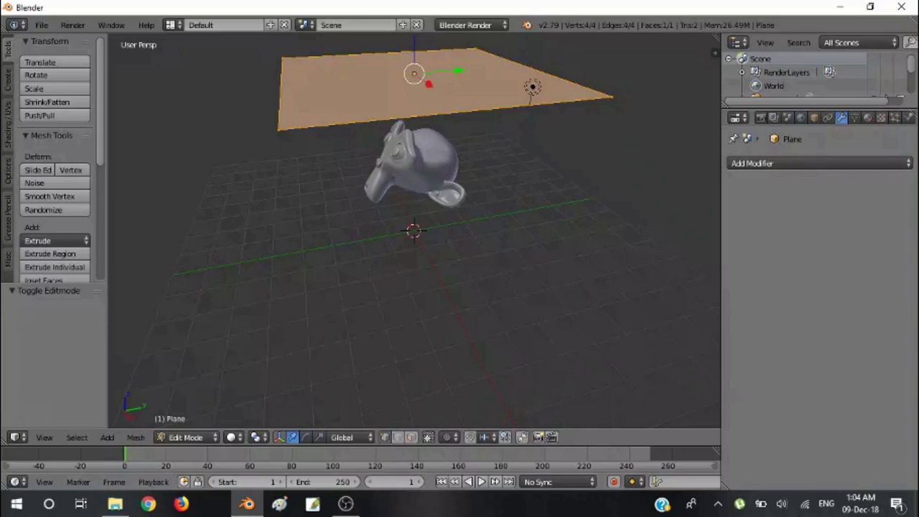
{"action": "key", "text": "KP_7"}
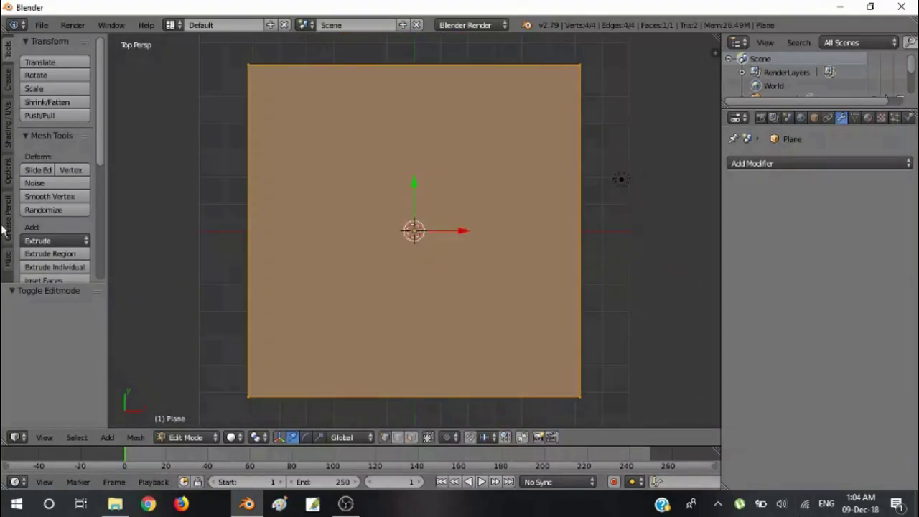
{"action": "scroll", "coordinate": [64, 255], "scroll_direction": "down", "scroll_amount": 3}
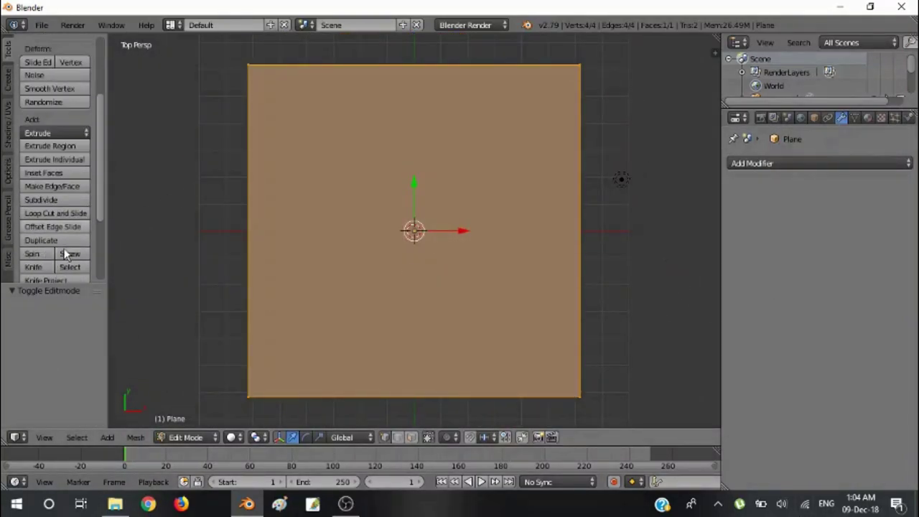
{"action": "left_click", "coordinate": [41, 201]}
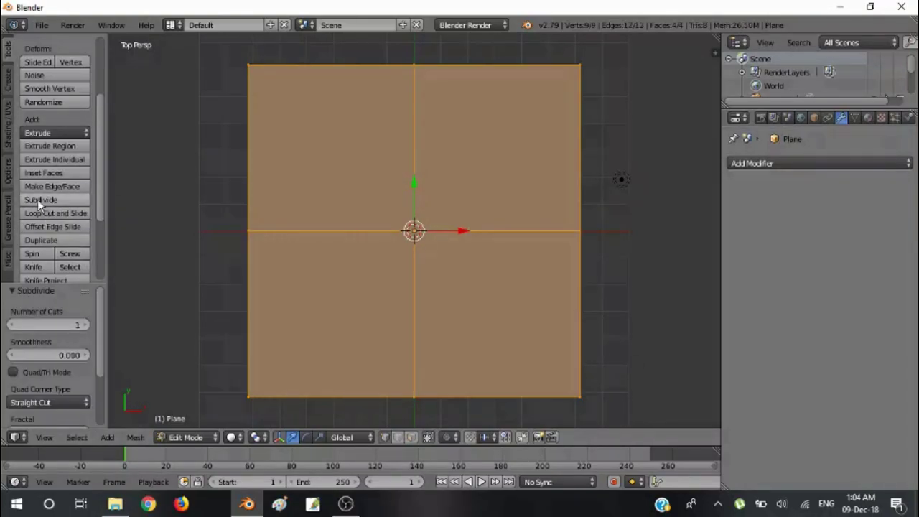
{"action": "left_click", "coordinate": [37, 199]}
{"action": "left_click", "coordinate": [38, 199]}
{"action": "left_click", "coordinate": [37, 199]}
{"action": "left_click", "coordinate": [38, 199]}
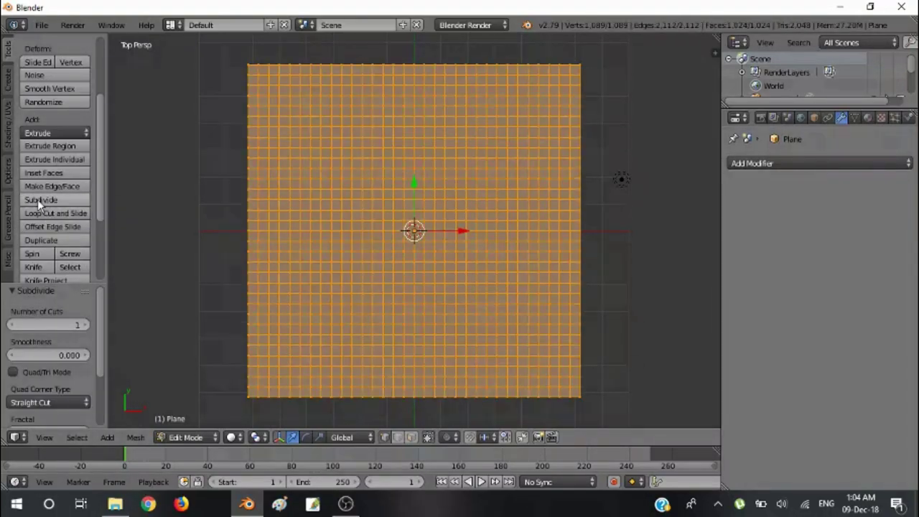
{"action": "left_click", "coordinate": [38, 199]}
{"action": "left_click", "coordinate": [38, 199]}
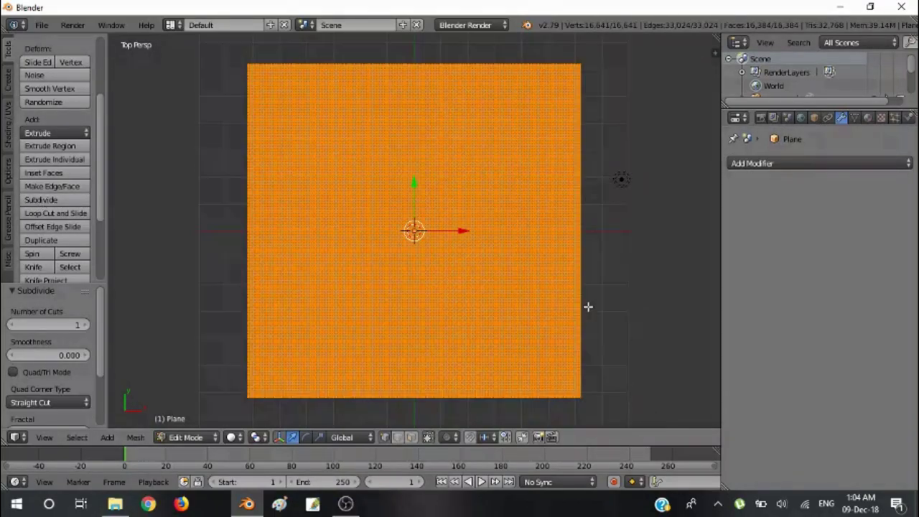
{"action": "middle_click_drag", "start_coordinate": [619, 322], "coordinate": [611, 223]}
{"action": "left_click", "coordinate": [189, 438]}
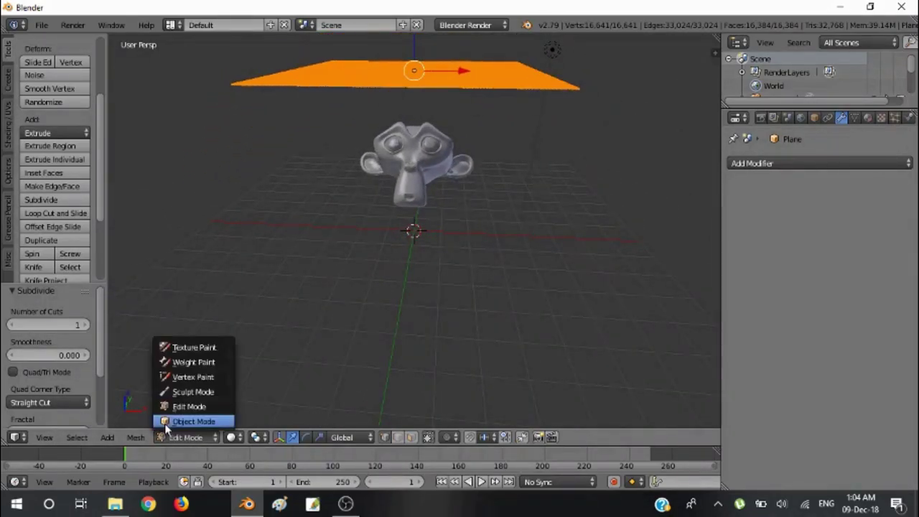
{"action": "left_click", "coordinate": [192, 422]}
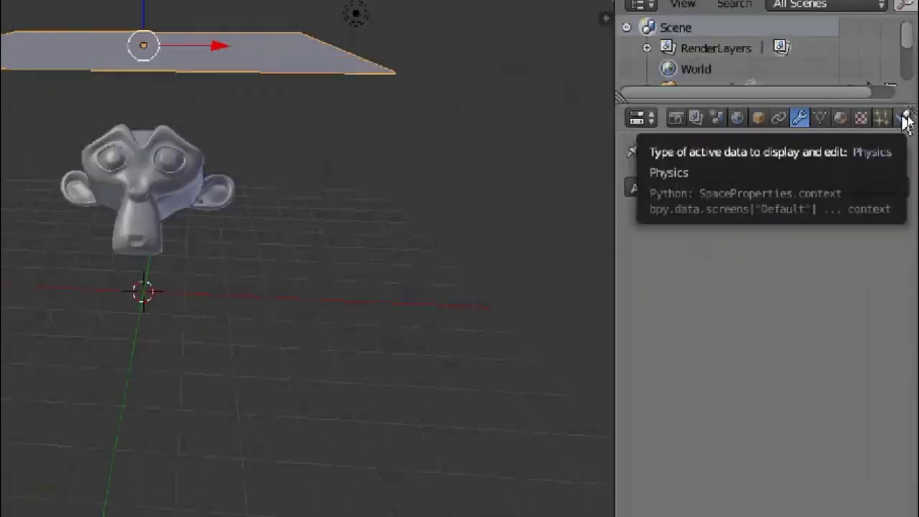
Step: Enable Cloth physics on the plane and turn on Self Collision in its cloth collision settings
{"action": "left_click", "coordinate": [910, 119]}
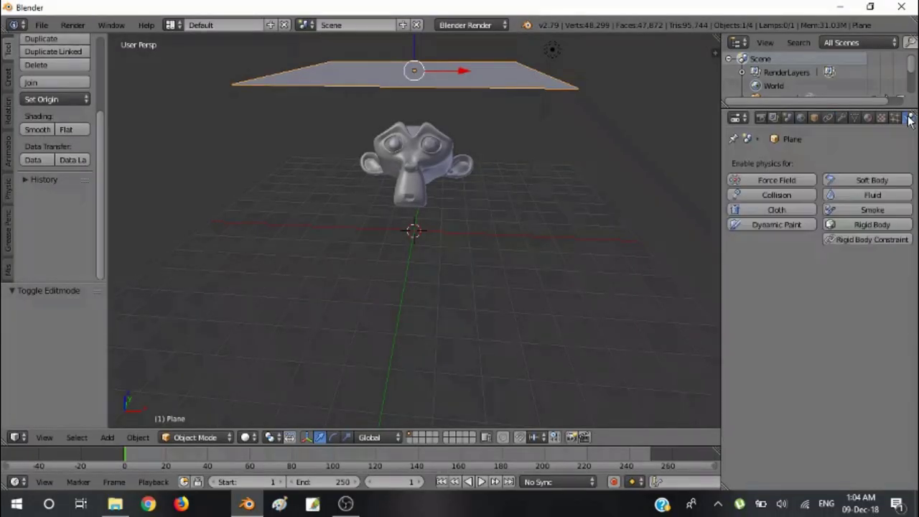
{"action": "left_click", "coordinate": [783, 210]}
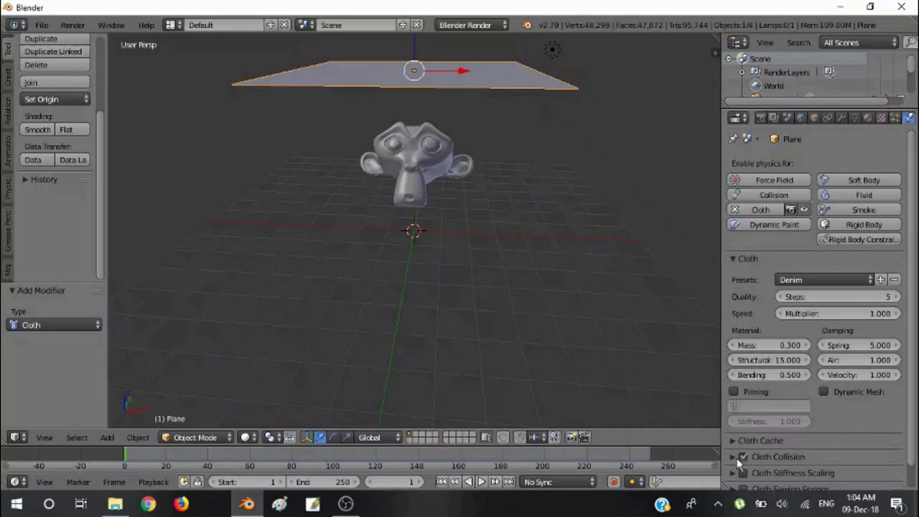
{"action": "left_click", "coordinate": [734, 440]}
{"action": "scroll", "coordinate": [740, 431], "scroll_direction": "down", "scroll_amount": 5}
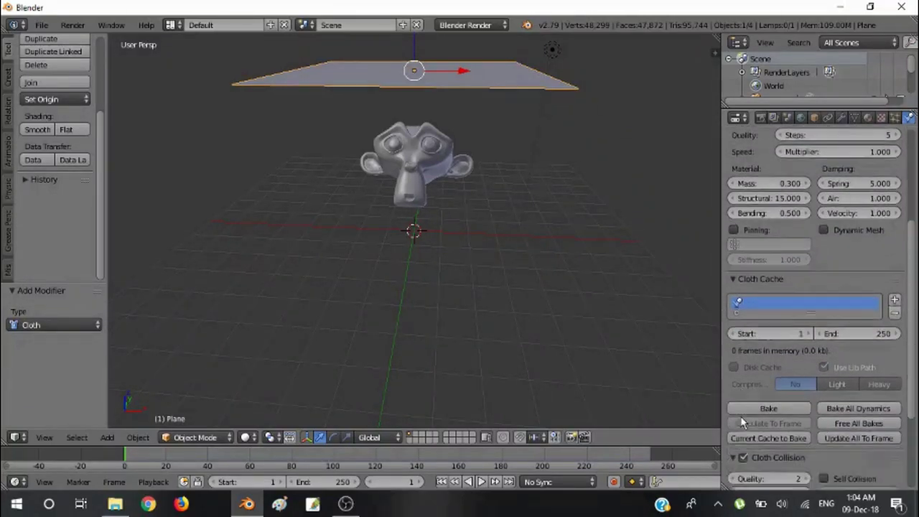
{"action": "scroll", "coordinate": [742, 419], "scroll_direction": "down", "scroll_amount": 2}
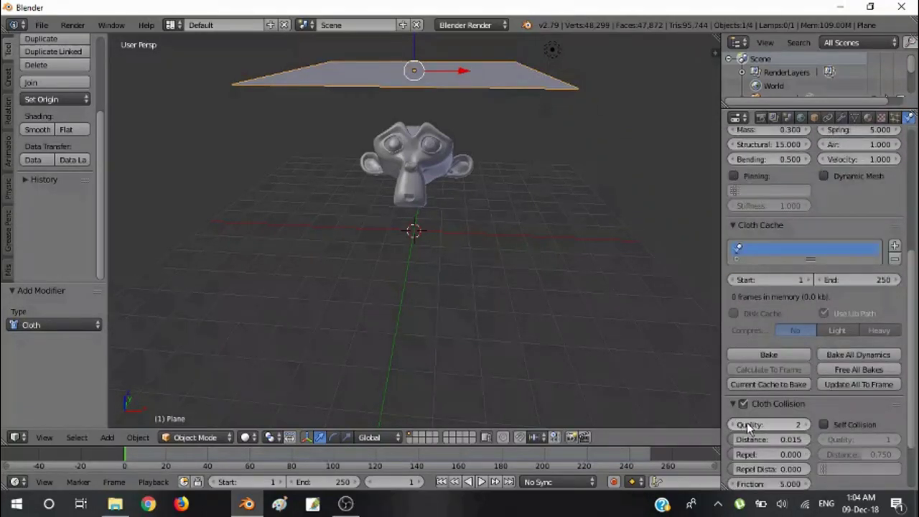
{"action": "left_click", "coordinate": [824, 426]}
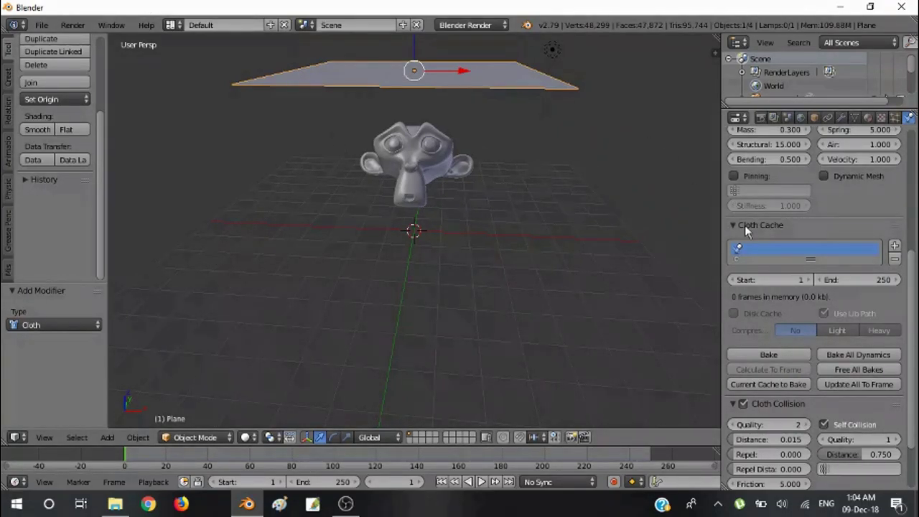
Step: Enable Collision physics on the monkey head so the cloth can land on it
{"action": "scroll", "coordinate": [763, 279], "scroll_direction": "up", "scroll_amount": 8}
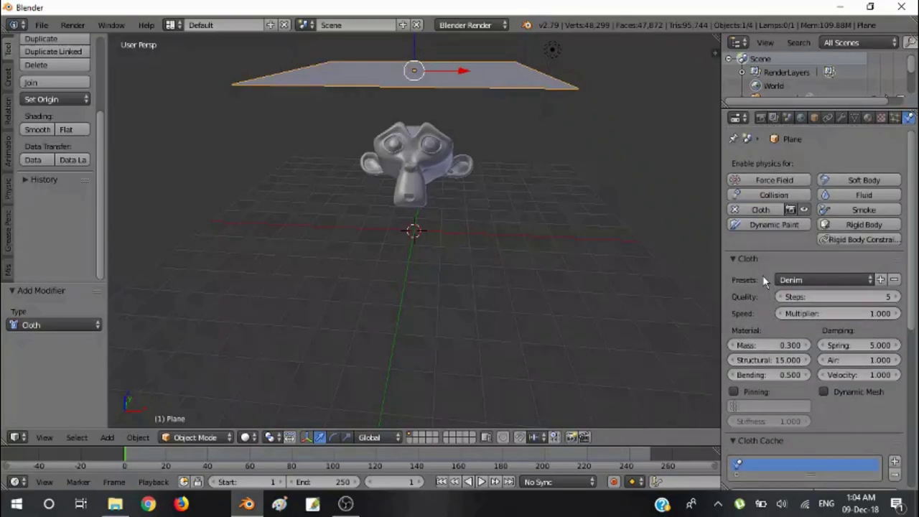
{"action": "scroll", "coordinate": [802, 282], "scroll_direction": "down", "scroll_amount": 6}
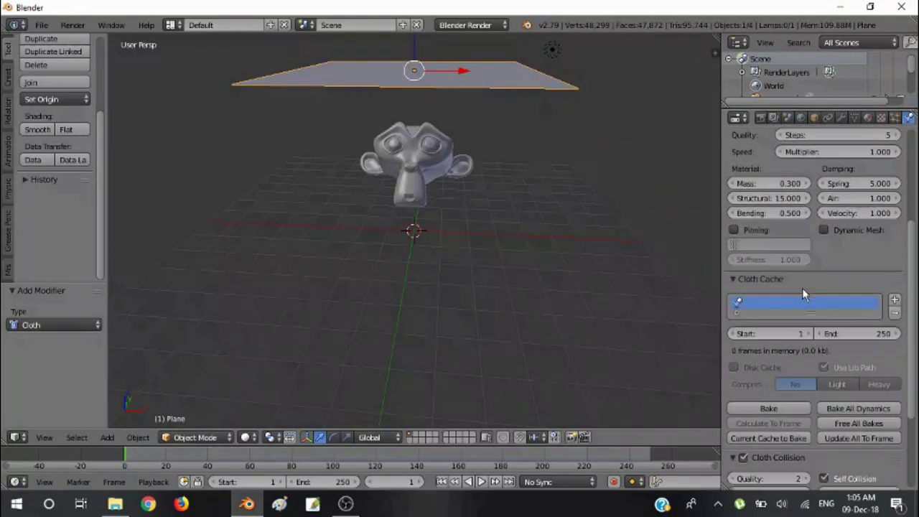
{"action": "scroll", "coordinate": [802, 288], "scroll_direction": "up", "scroll_amount": 3}
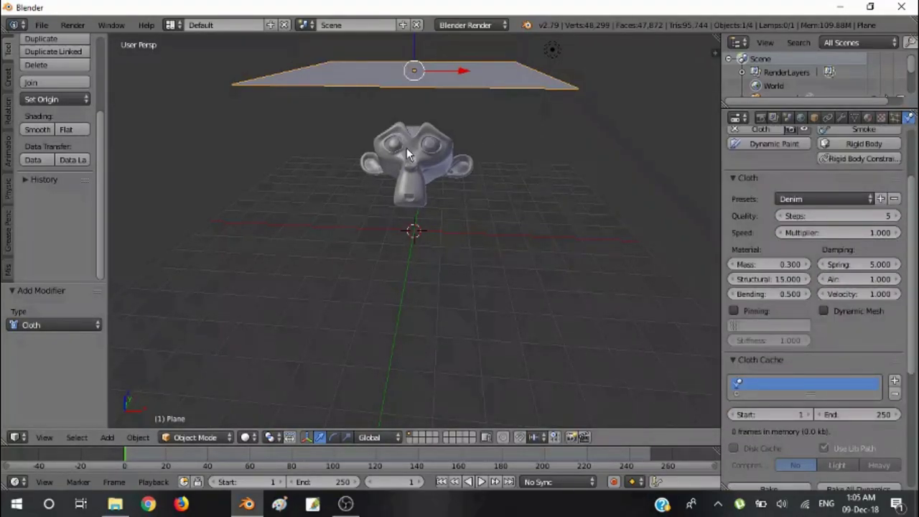
{"action": "right_click", "coordinate": [407, 155]}
{"action": "scroll", "coordinate": [823, 262], "scroll_direction": "up", "scroll_amount": 2}
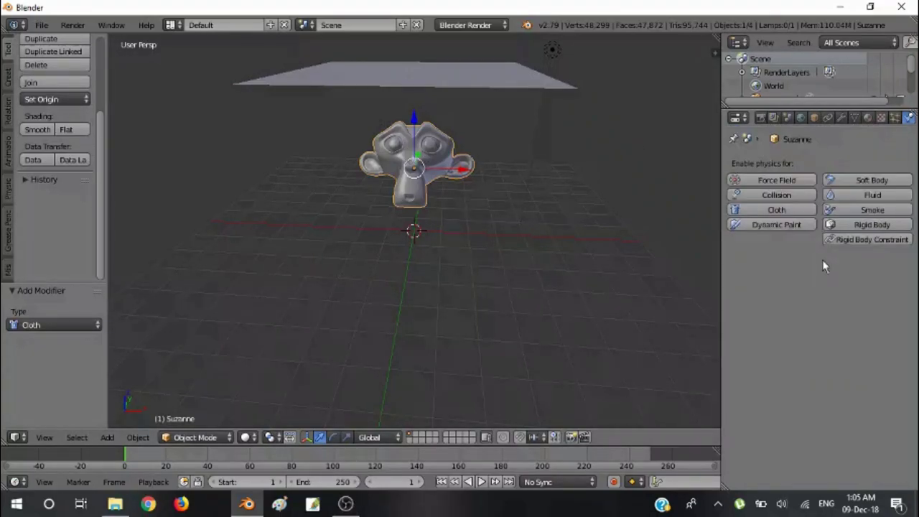
{"action": "left_click", "coordinate": [762, 199]}
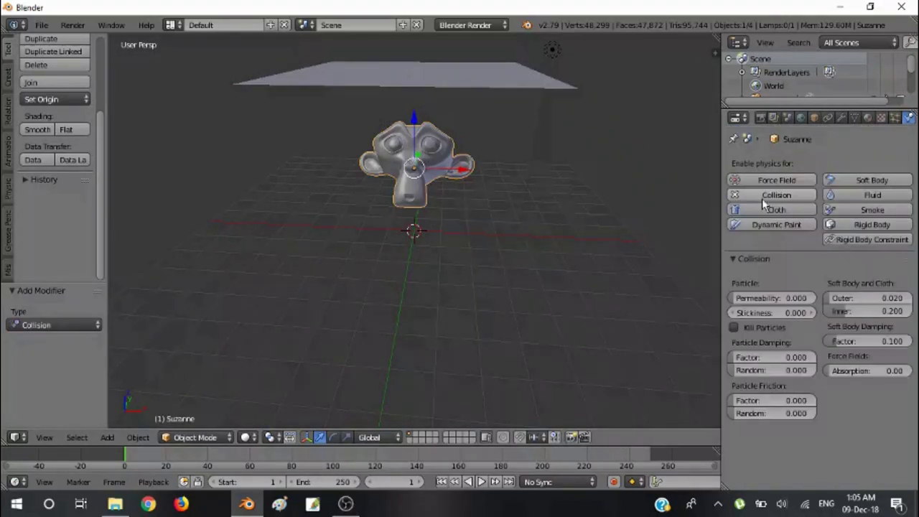
Step: Select the plane and bake its cloth simulation cache for frames 1 to 250
{"action": "right_click", "coordinate": [349, 73]}
{"action": "scroll", "coordinate": [766, 299], "scroll_direction": "down", "scroll_amount": 8}
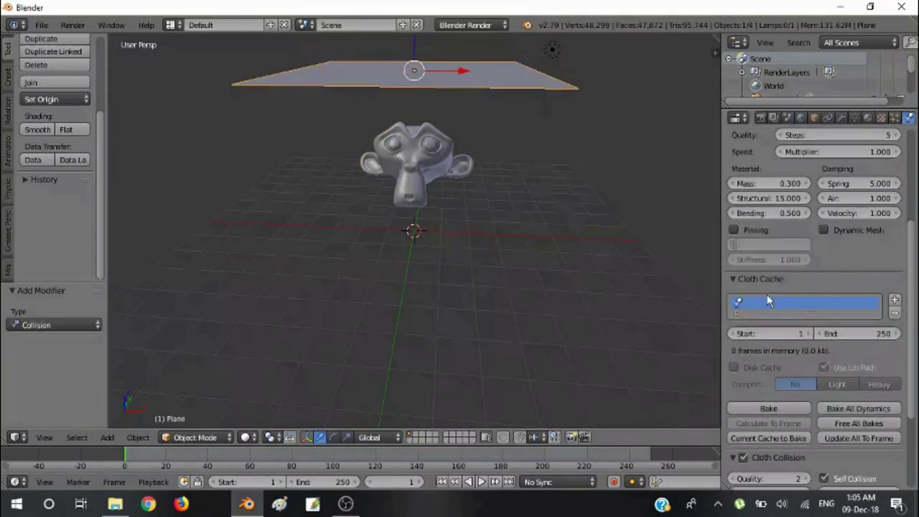
{"action": "left_click", "coordinate": [764, 355]}
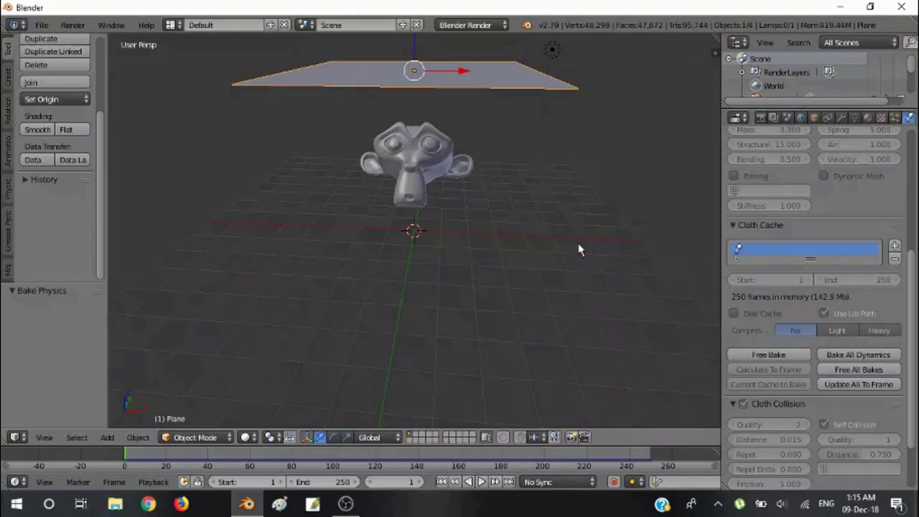
Step: Play the baked simulation to check the cloth falling over the monkey head, stop it and return to the first frame
{"action": "middle_click_drag", "start_coordinate": [551, 233], "coordinate": [523, 240]}
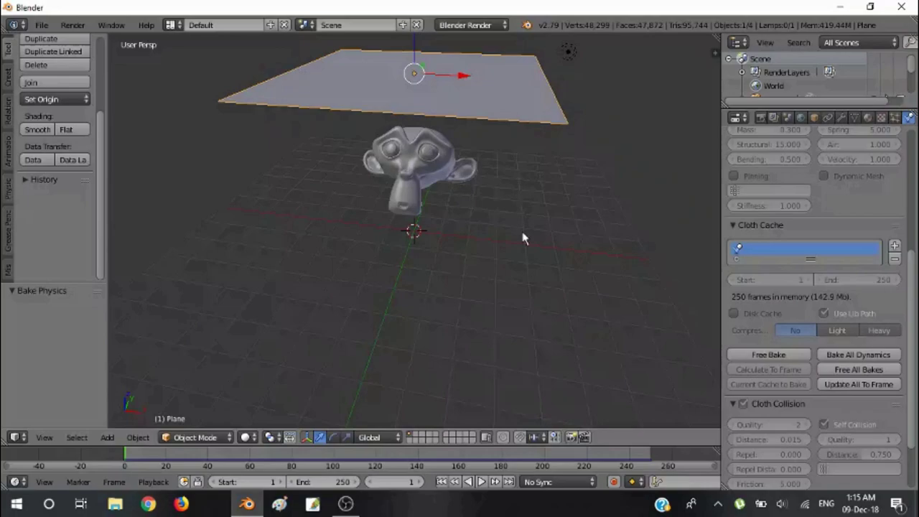
{"action": "left_click", "coordinate": [482, 487]}
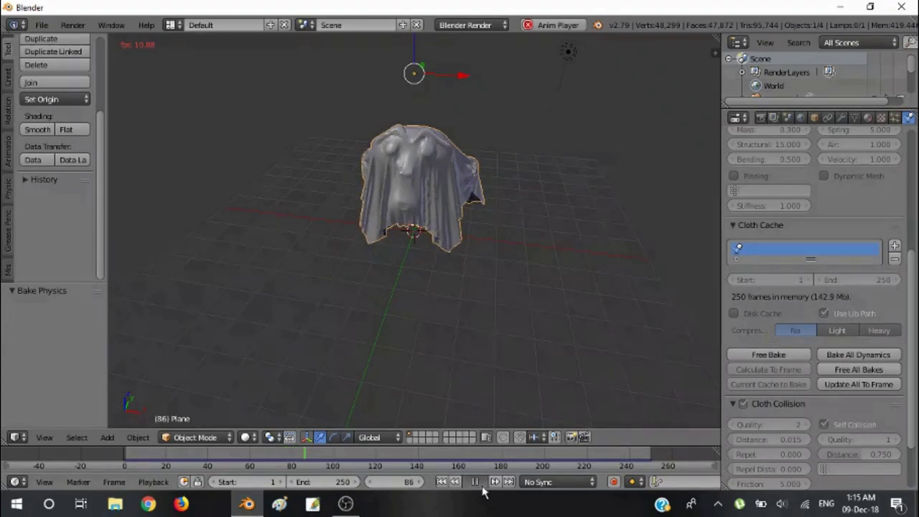
{"action": "left_click", "coordinate": [478, 484]}
{"action": "left_click", "coordinate": [442, 483]}
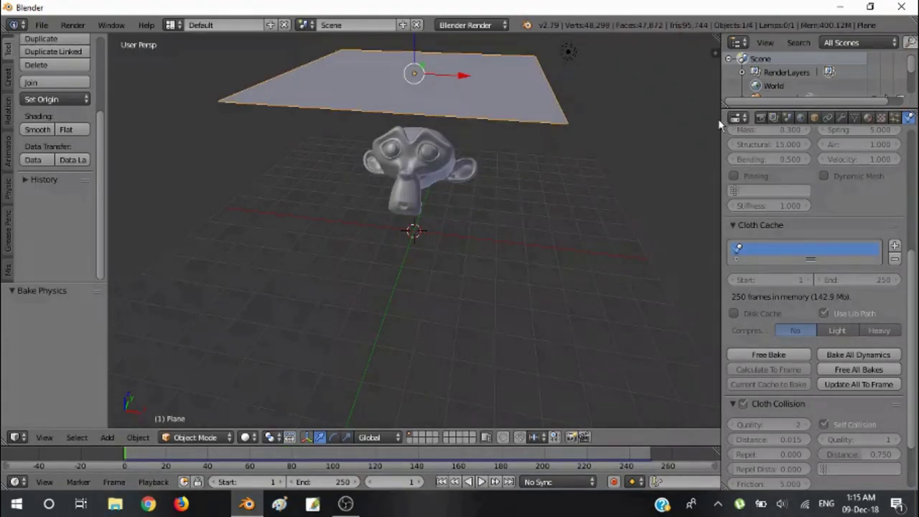
Step: Enlarge the Outliner to list all scene objects and hide the monkey head (Suzanne) in the viewport
{"action": "left_click_drag", "start_coordinate": [722, 119], "coordinate": [687, 120]}
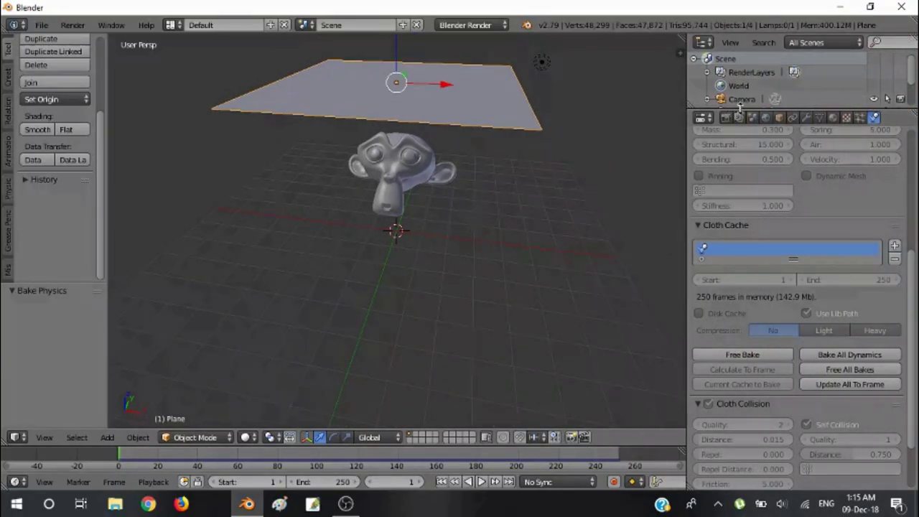
{"action": "left_click_drag", "start_coordinate": [740, 108], "coordinate": [729, 180]}
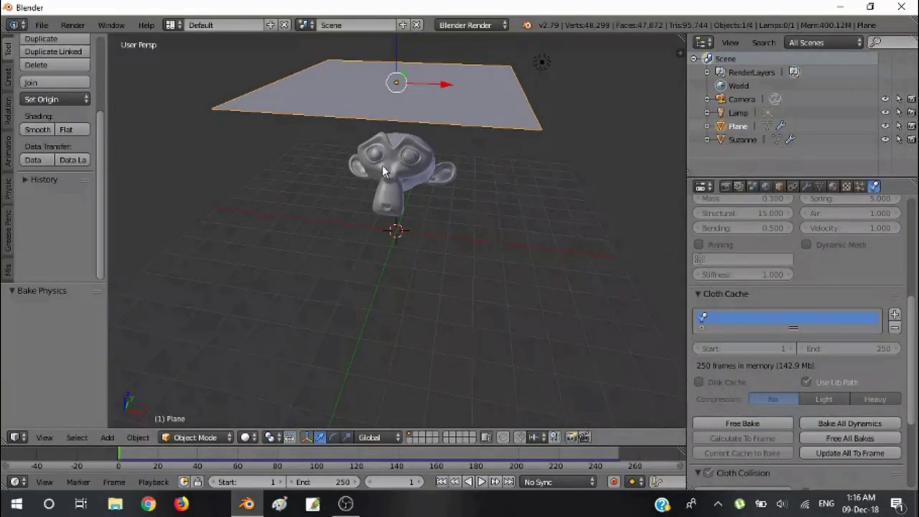
{"action": "right_click", "coordinate": [382, 165]}
{"action": "left_click", "coordinate": [885, 140]}
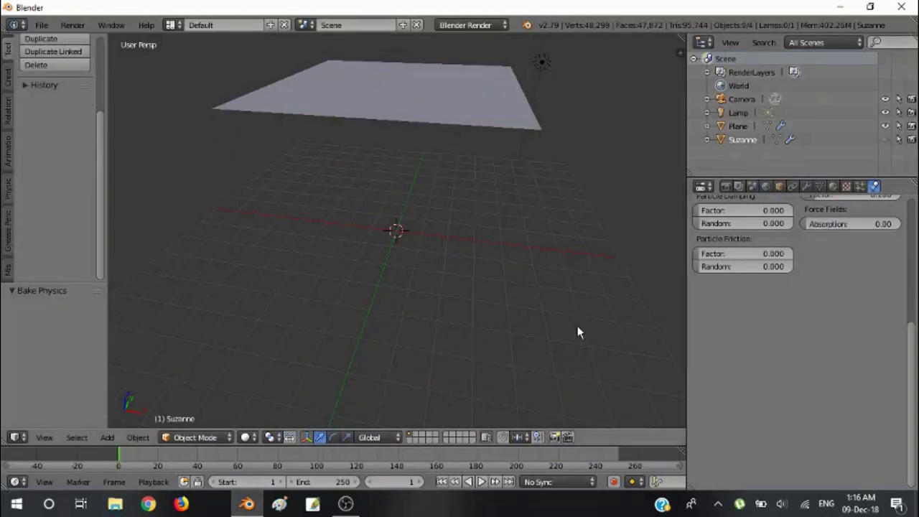
Step: Play the simulation with the monkey head hidden, view the cloth from the front and stop playback
{"action": "left_click", "coordinate": [481, 485]}
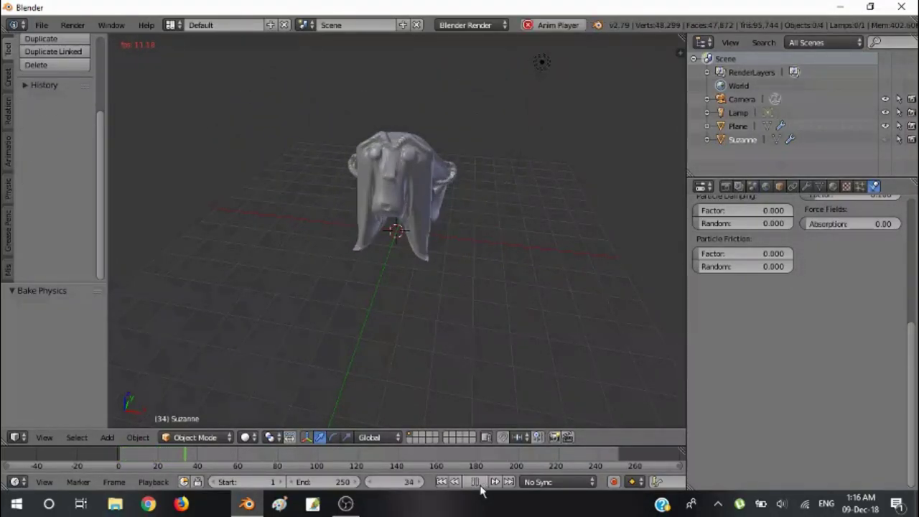
{"action": "middle_click_drag", "start_coordinate": [479, 257], "coordinate": [482, 281]}
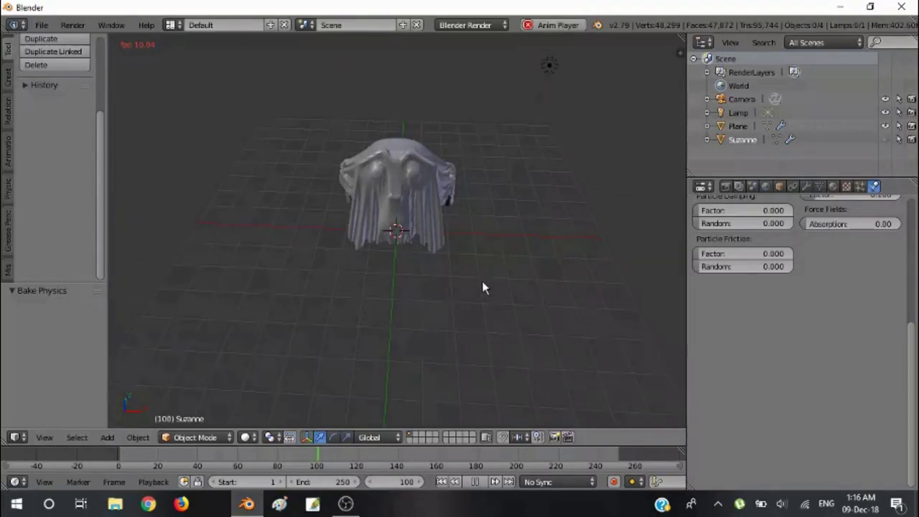
{"action": "left_click", "coordinate": [477, 483]}
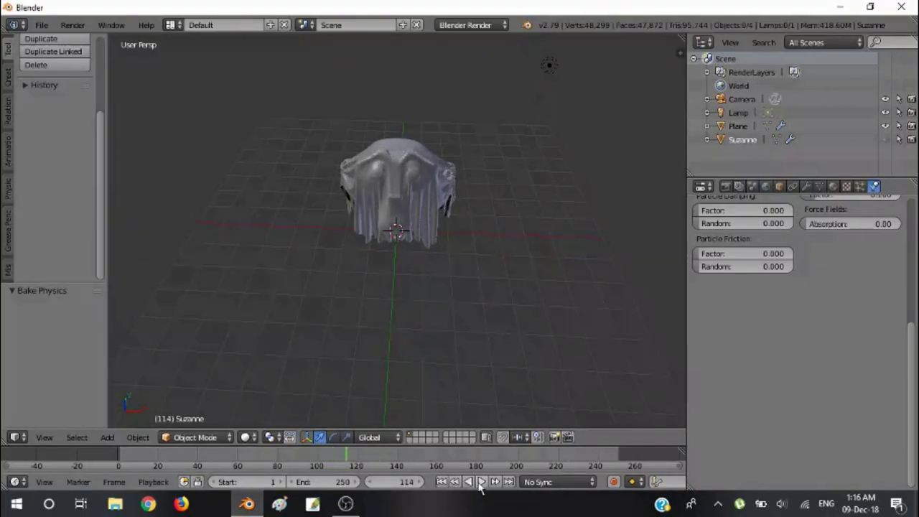
Step: Return to the first frame and apply smooth shading to the cloth plane
{"action": "left_click", "coordinate": [441, 482]}
{"action": "right_click", "coordinate": [386, 143]}
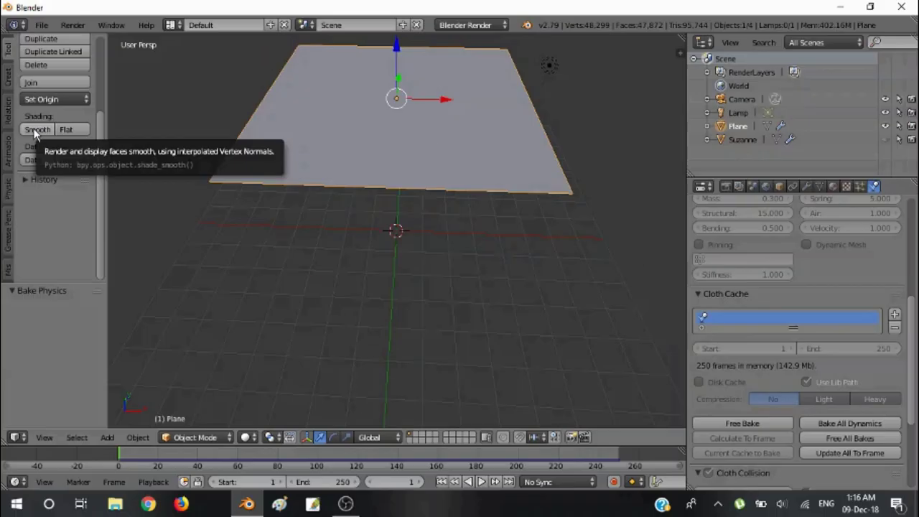
{"action": "left_click", "coordinate": [36, 131]}
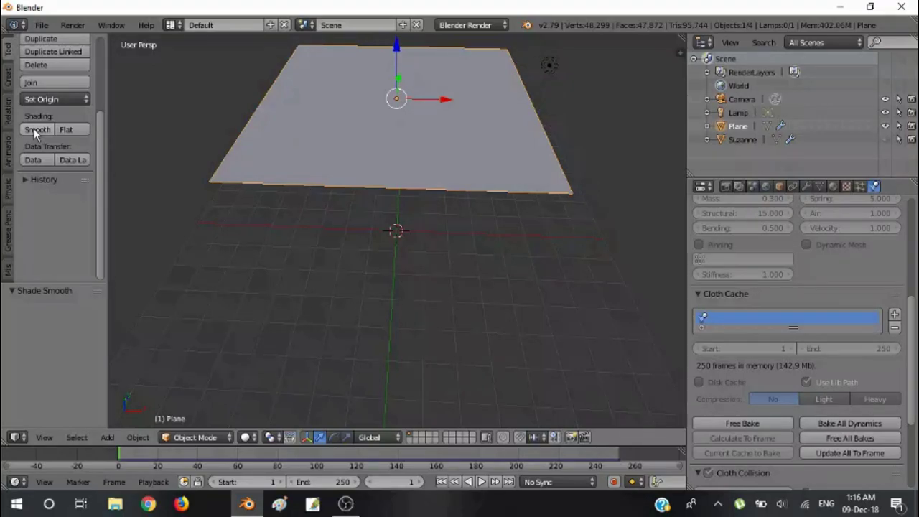
Step: Play the smooth-shaded cloth simulation and examine the draped cloth from different angles
{"action": "left_click", "coordinate": [482, 482]}
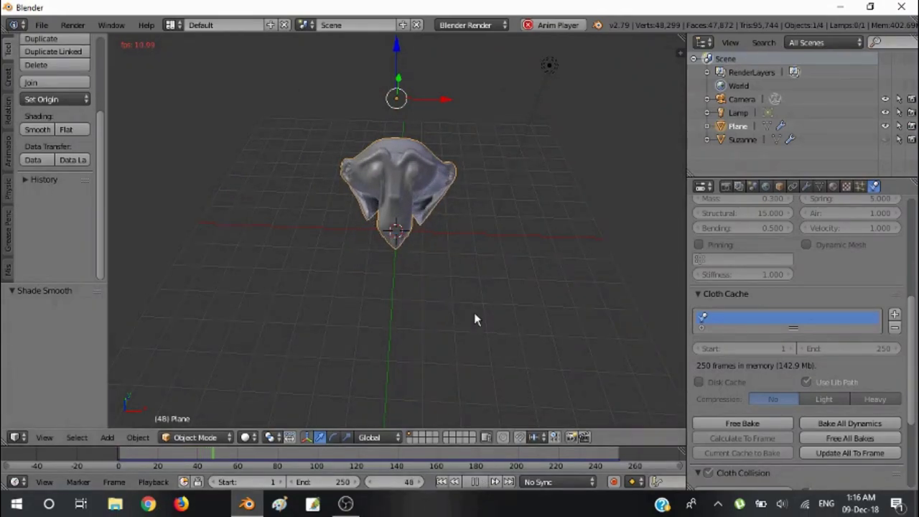
{"action": "scroll", "coordinate": [474, 312], "scroll_direction": "up", "scroll_amount": 1}
{"action": "middle_click_drag", "start_coordinate": [373, 269], "coordinate": [404, 234]}
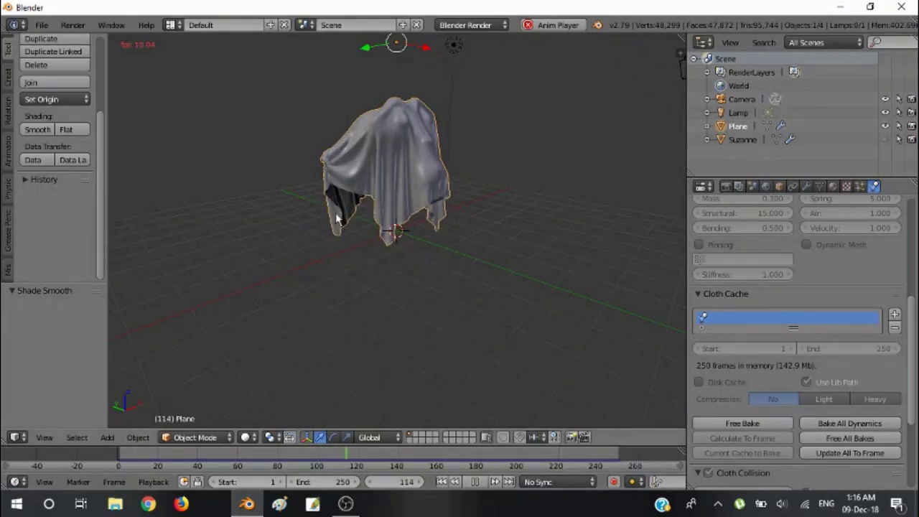
Step: Replay the simulation from the start, pause at frame 46 to examine the folds up close, and return to the first frame
{"action": "left_click", "coordinate": [442, 482]}
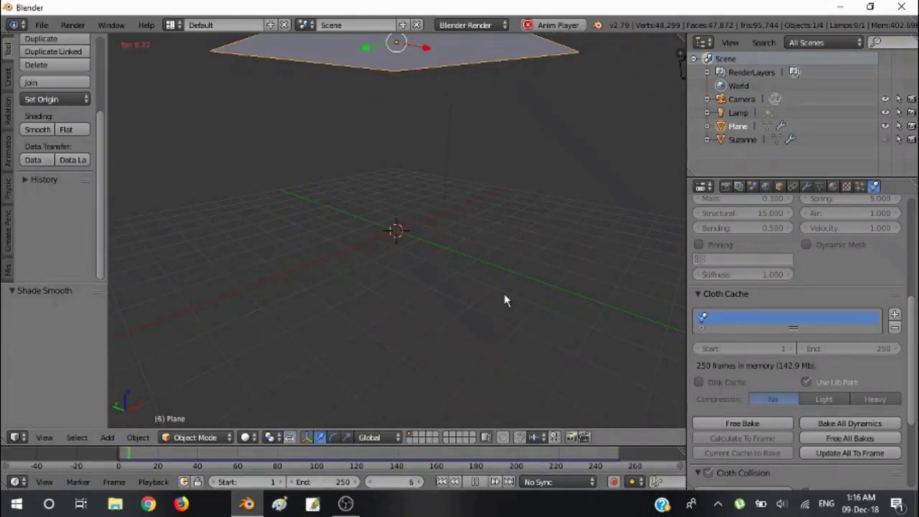
{"action": "middle_click_drag", "start_coordinate": [458, 248], "coordinate": [447, 258]}
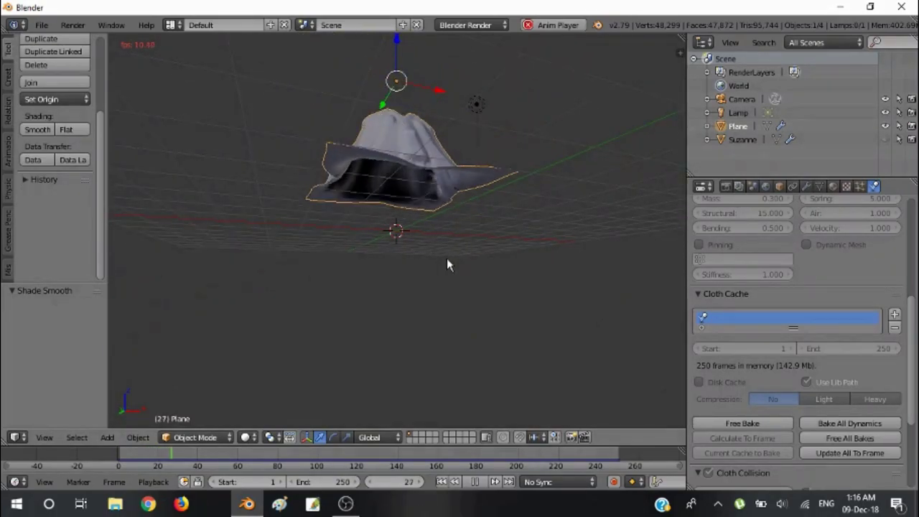
{"action": "left_click", "coordinate": [476, 483]}
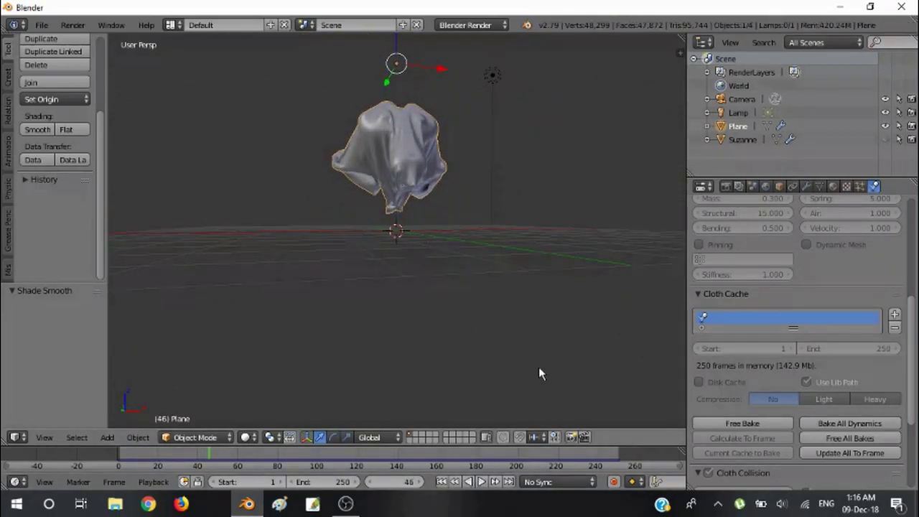
{"action": "scroll", "coordinate": [539, 367], "scroll_direction": "up", "scroll_amount": 4}
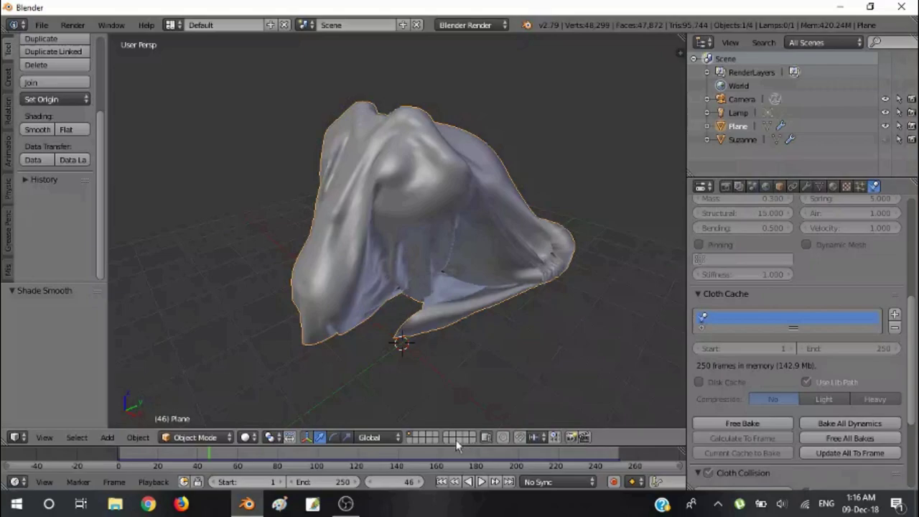
{"action": "left_click", "coordinate": [441, 482]}
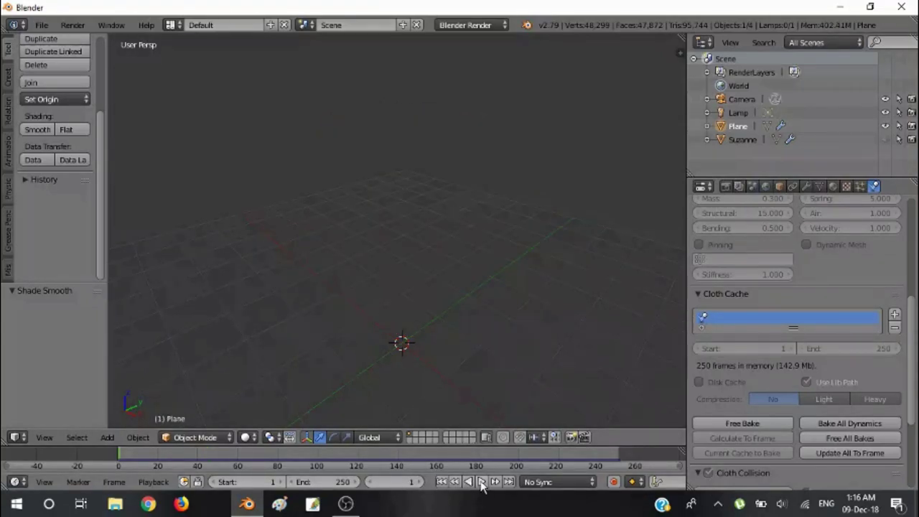